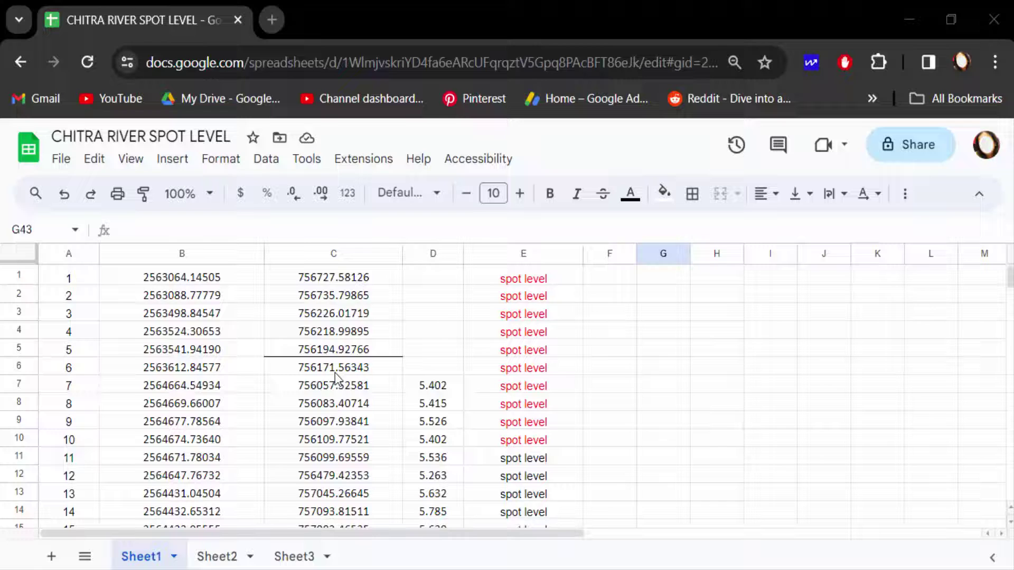
scroll(310, 375, down, 5)
scroll(293, 397, up, 5)
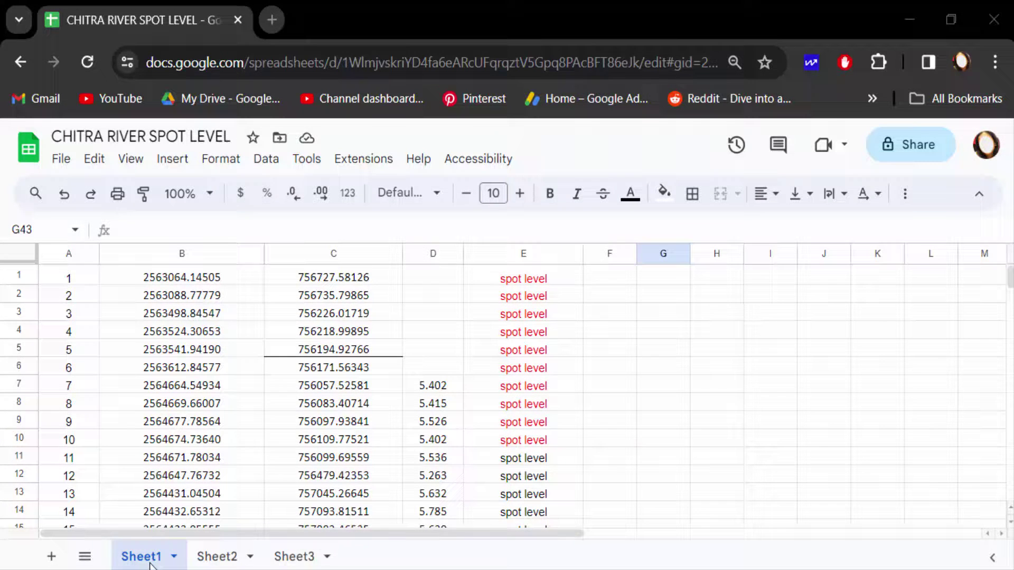
Step: Check Sheet2 and Sheet3, then add a new blank Sheet4 from Sheet1
click(214, 558)
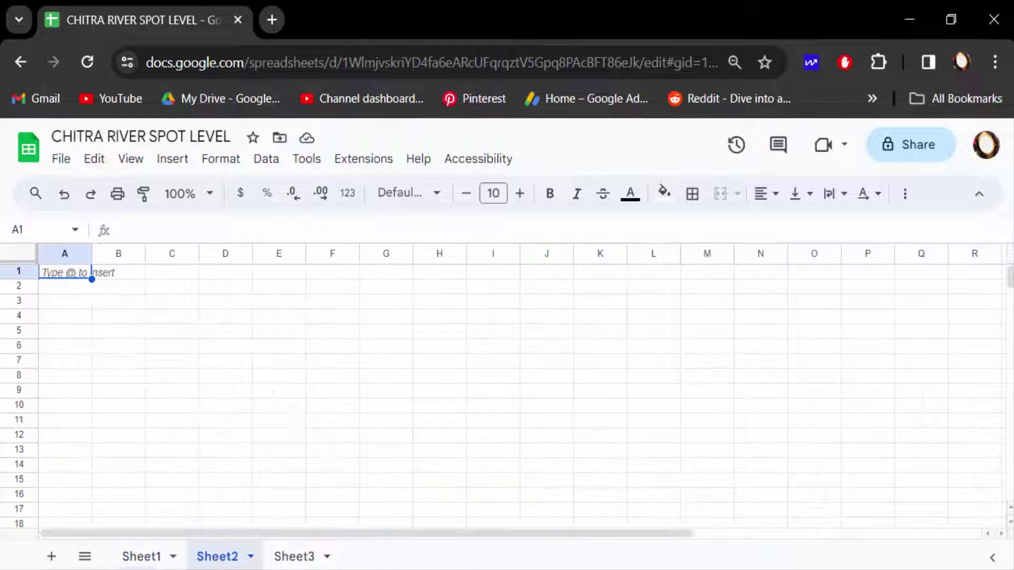
click(294, 559)
click(157, 561)
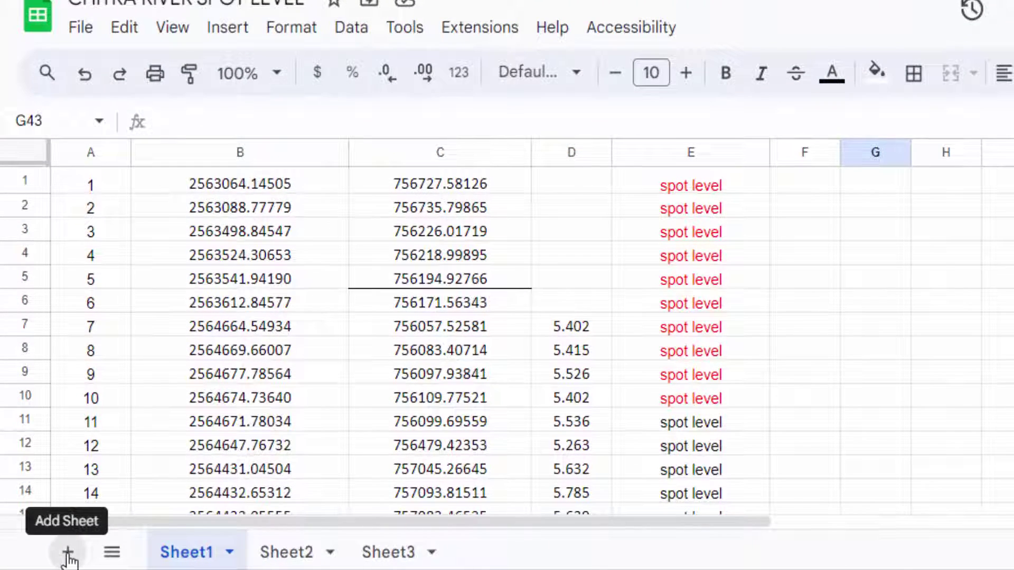
click(68, 552)
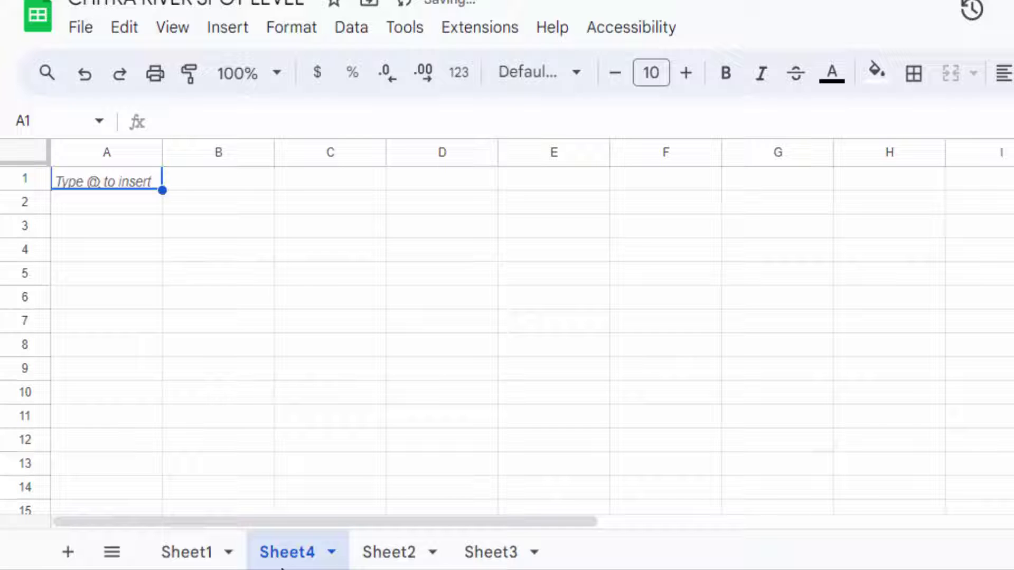
Step: Rename the Sheet4 tab to 'new'
right_click(308, 561)
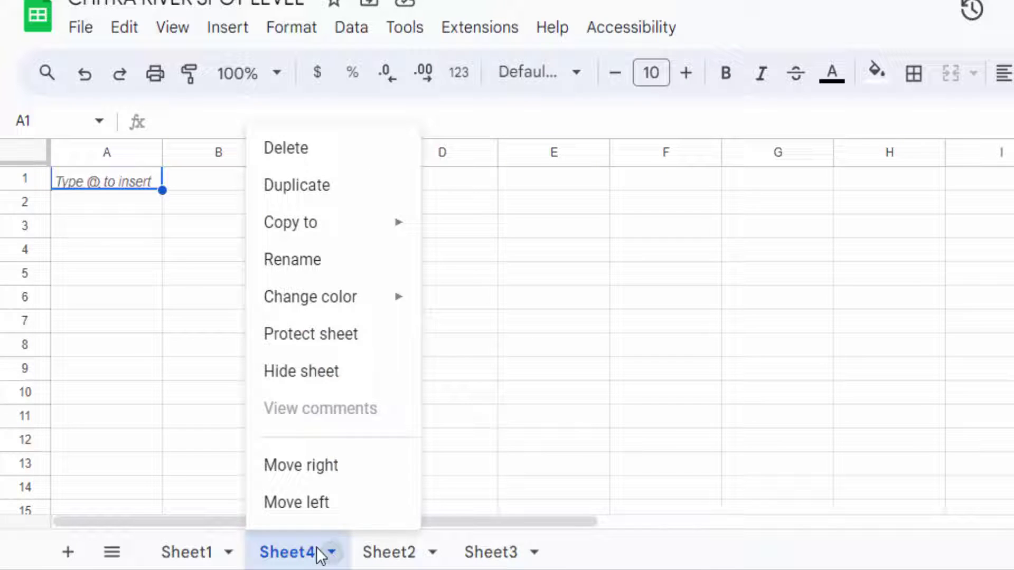
click(314, 262)
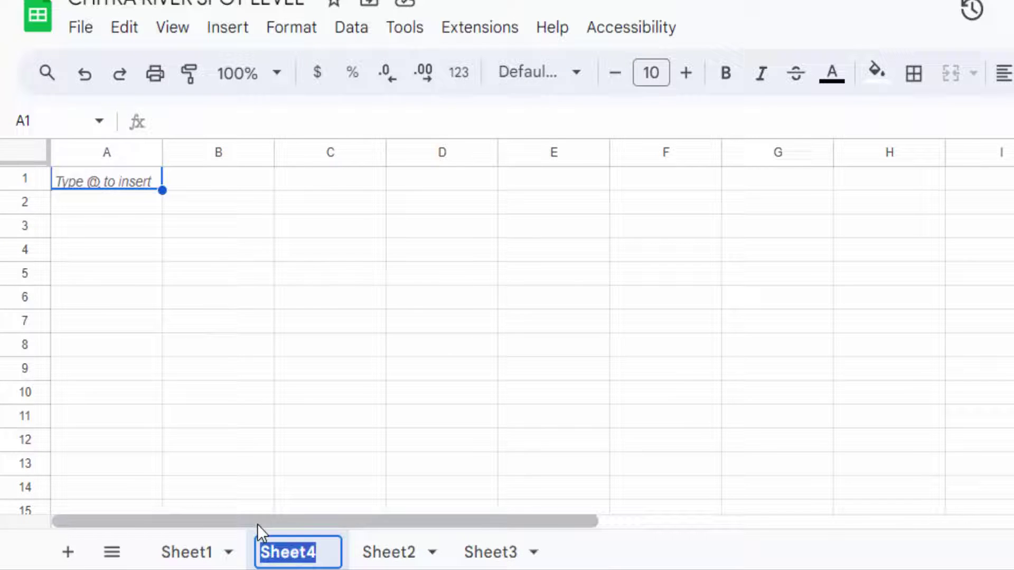
text(new)
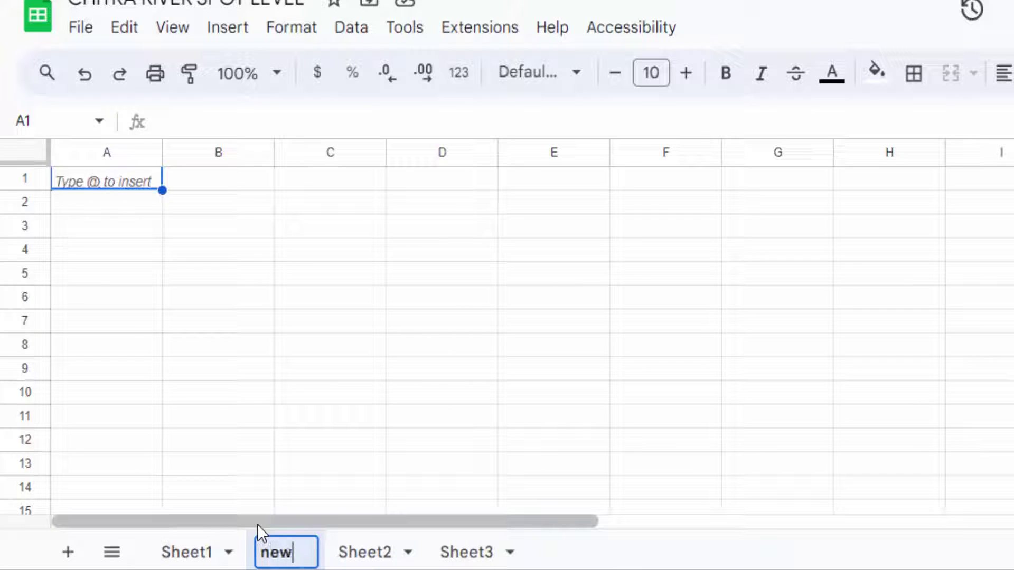
click(237, 302)
Step: Paste the copied spot level data into A1:D26 of 'new', then return to Sheet1
click(132, 186)
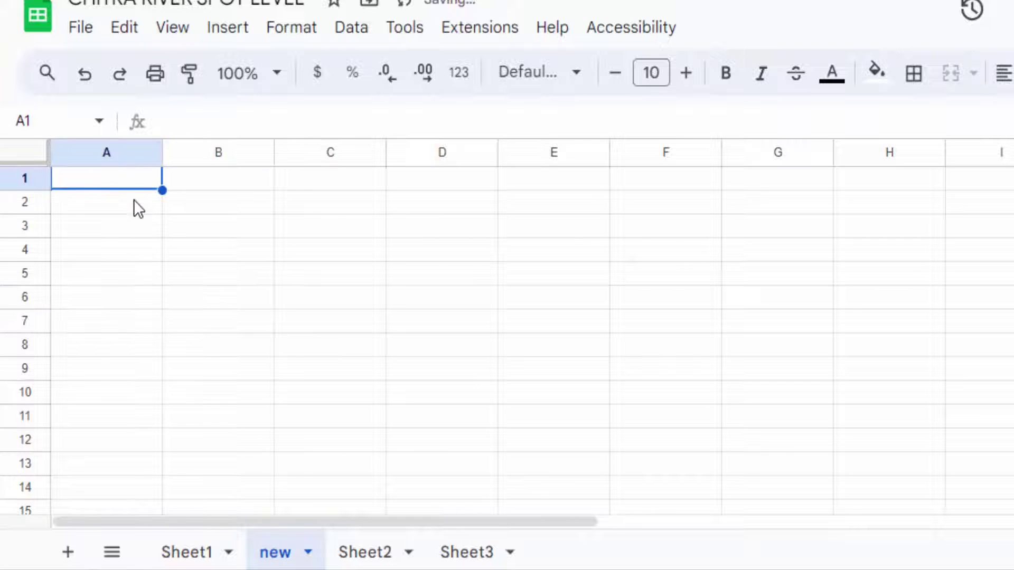
key(ctrl+v)
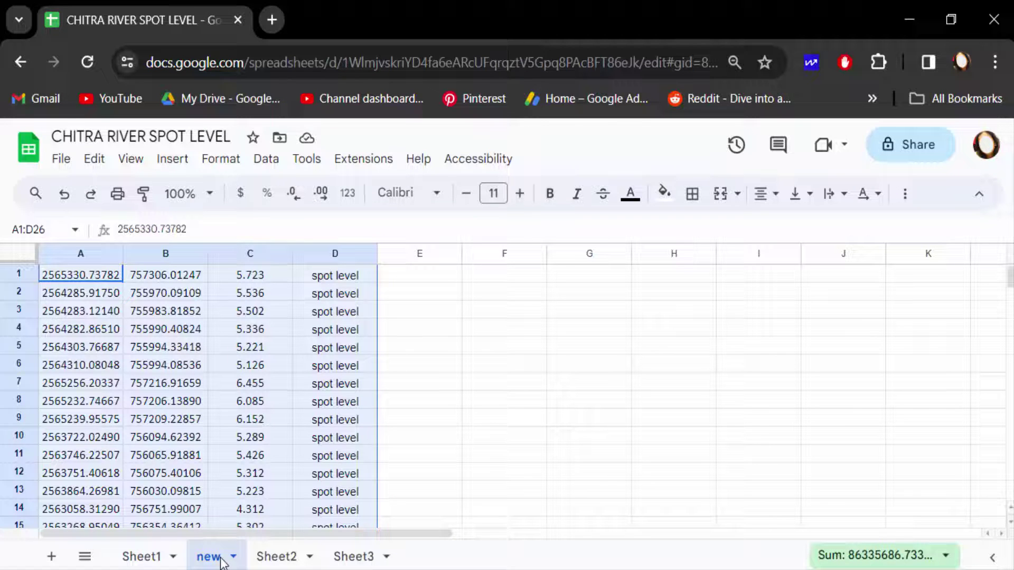
click(142, 556)
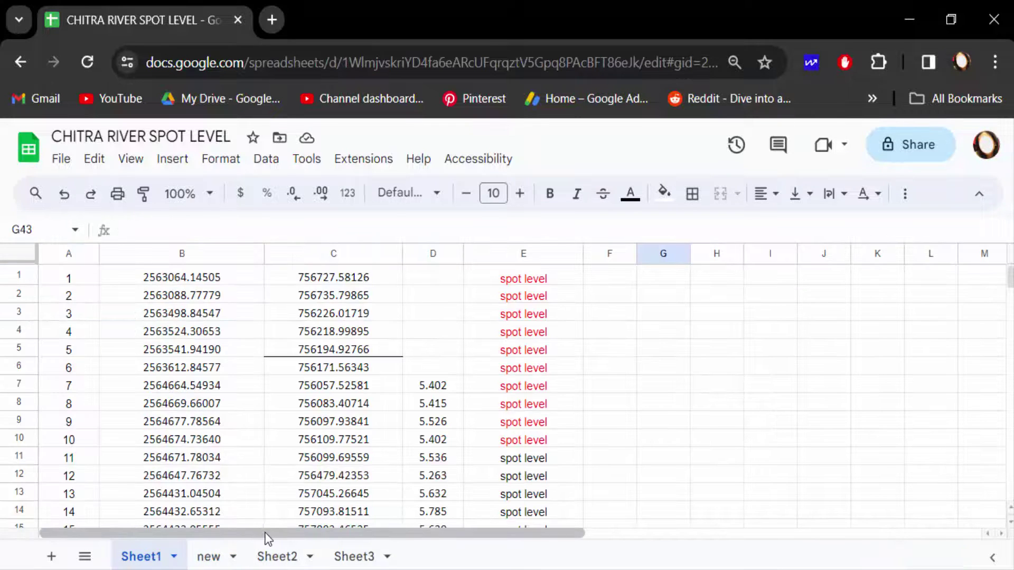